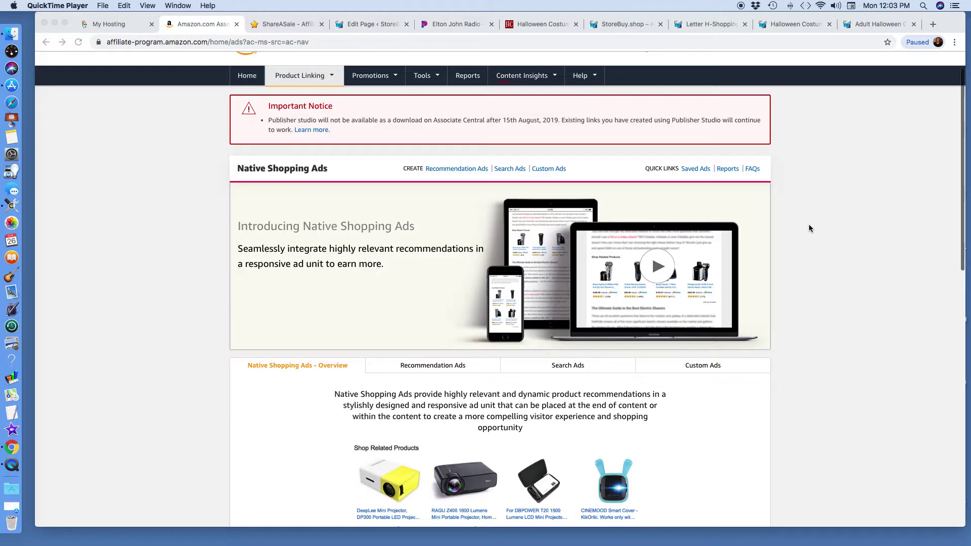
# Open the Product Linking menu in the Associates Central top navigation bar.
pyautogui.click(331, 80)
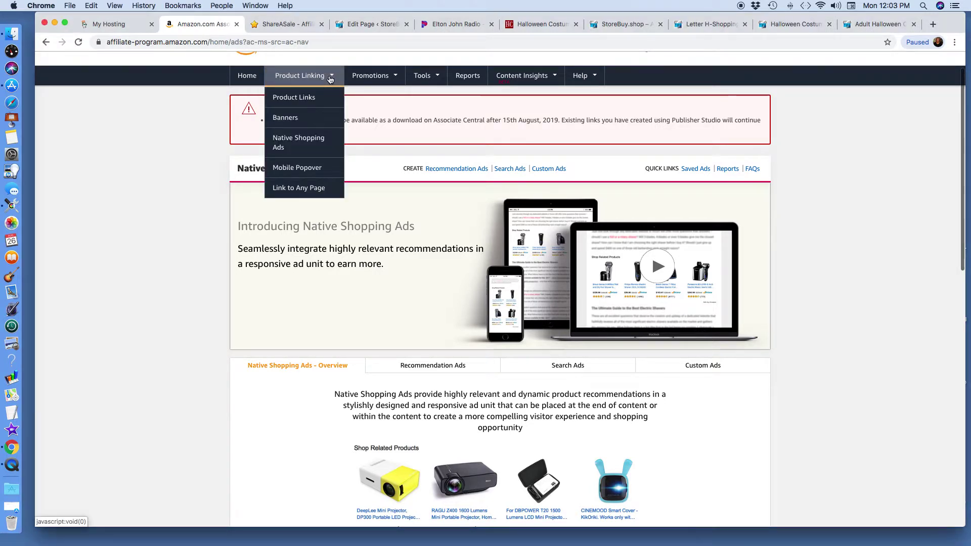
# Go to Native Shopping Ads and view the Search Ads tab with its Air Jordan example.
pyautogui.click(308, 151)
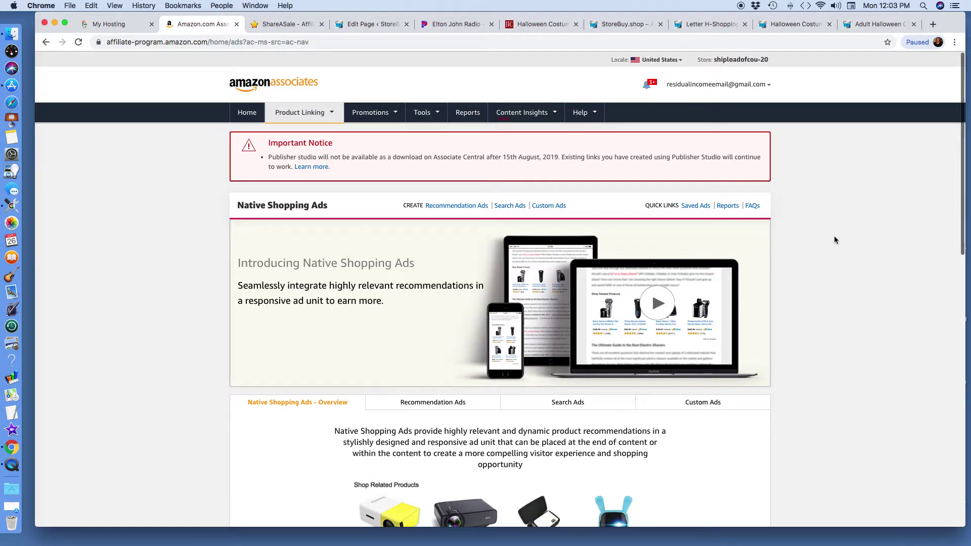
pyautogui.scroll(-1, 835, 239)
pyautogui.scroll(-2, 835, 240)
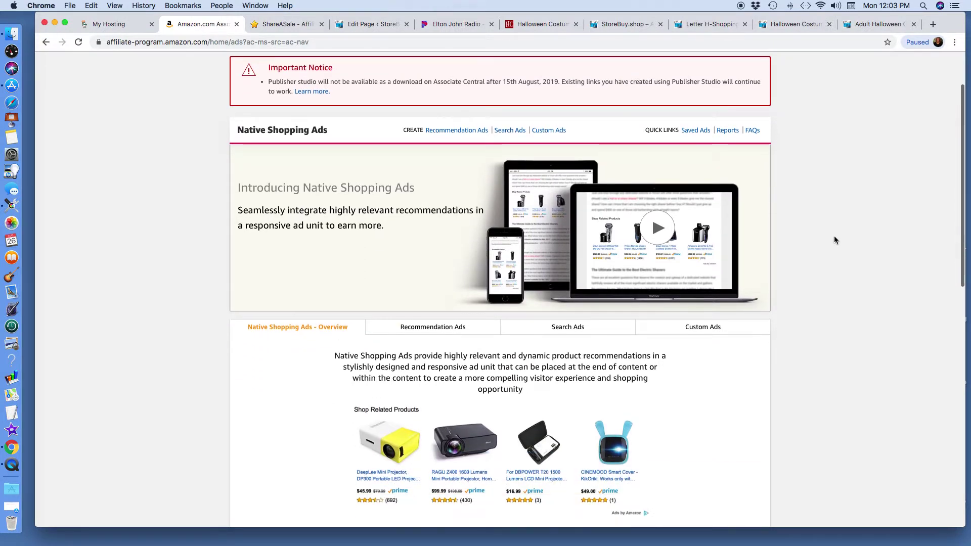
pyautogui.scroll(-2, 835, 240)
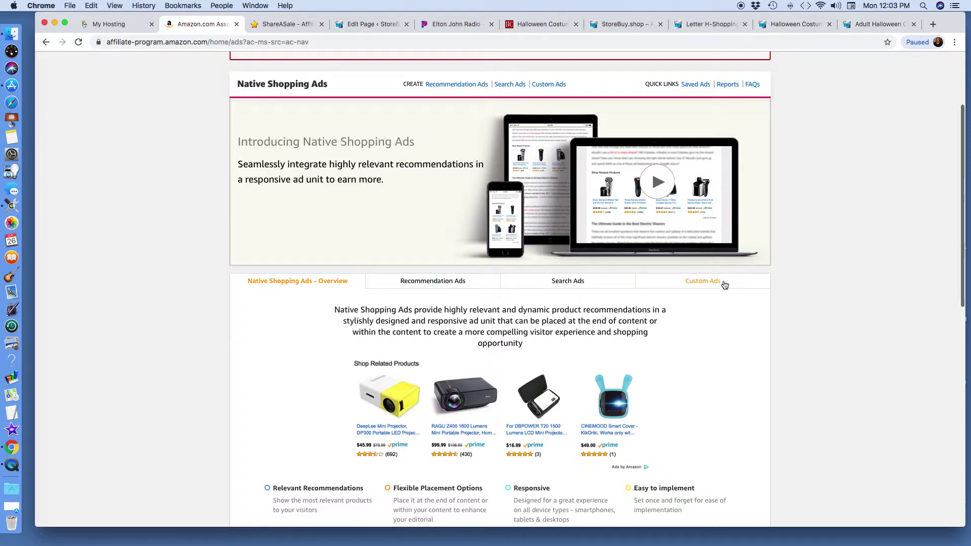
pyautogui.click(589, 282)
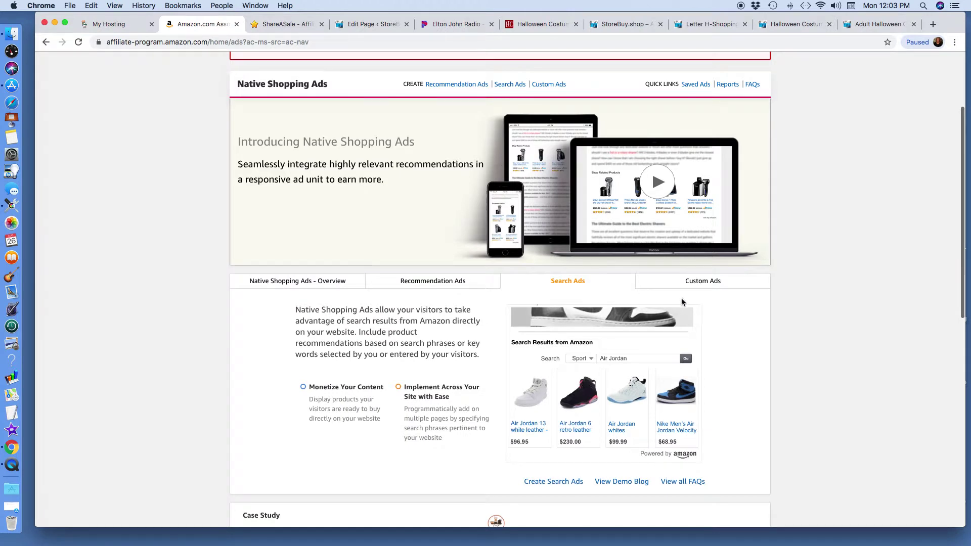
pyautogui.scroll(-3, 814, 318)
pyautogui.scroll(-2, 814, 322)
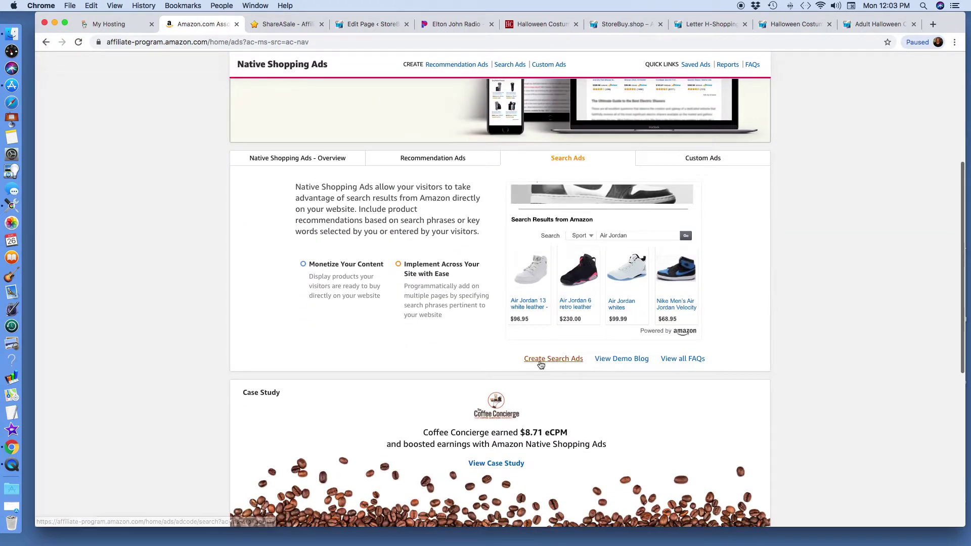
# Start a new search ad in Grid format using the Halloween costumes tracking ID.
pyautogui.click(573, 360)
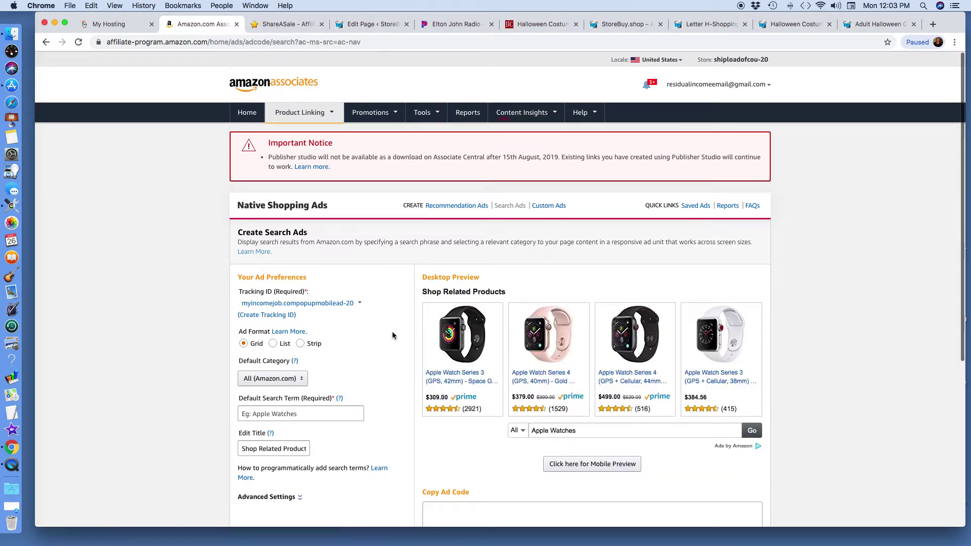
pyautogui.click(283, 303)
pyautogui.click(263, 299)
pyautogui.click(313, 302)
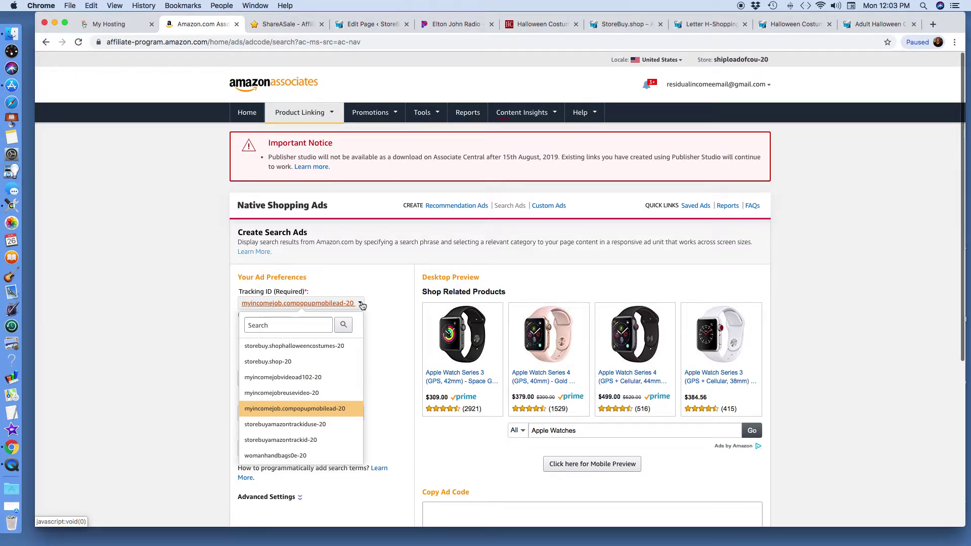
pyautogui.click(362, 305)
pyautogui.click(360, 306)
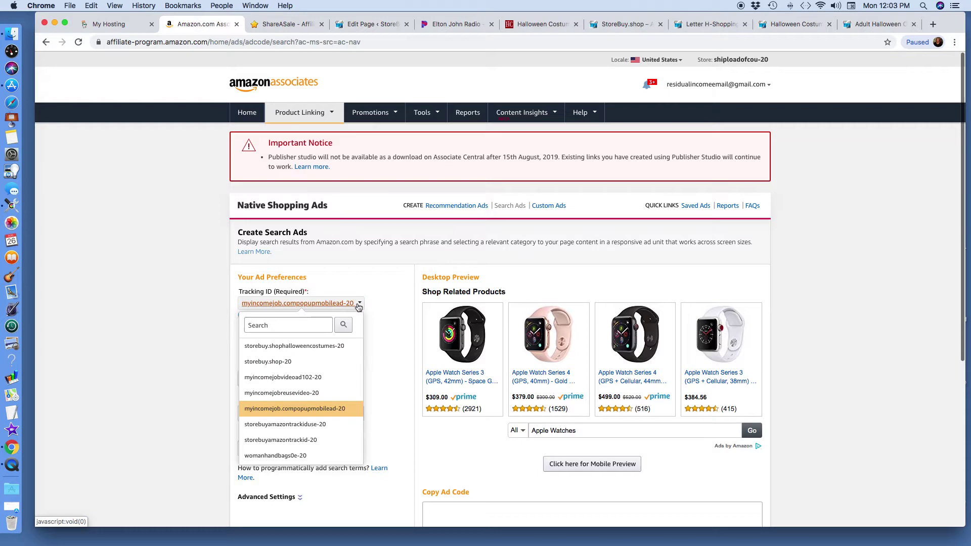
pyautogui.click(337, 349)
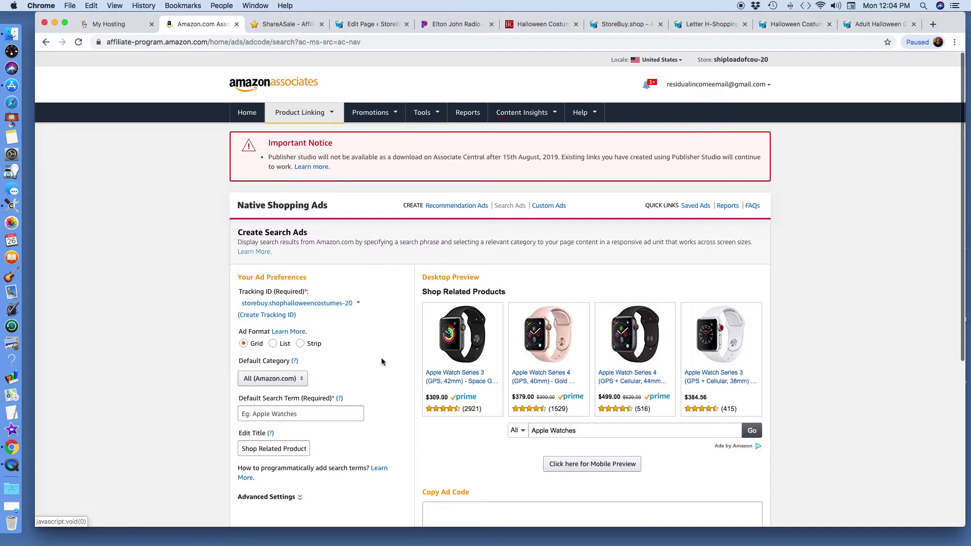
pyautogui.scroll(-3, 382, 362)
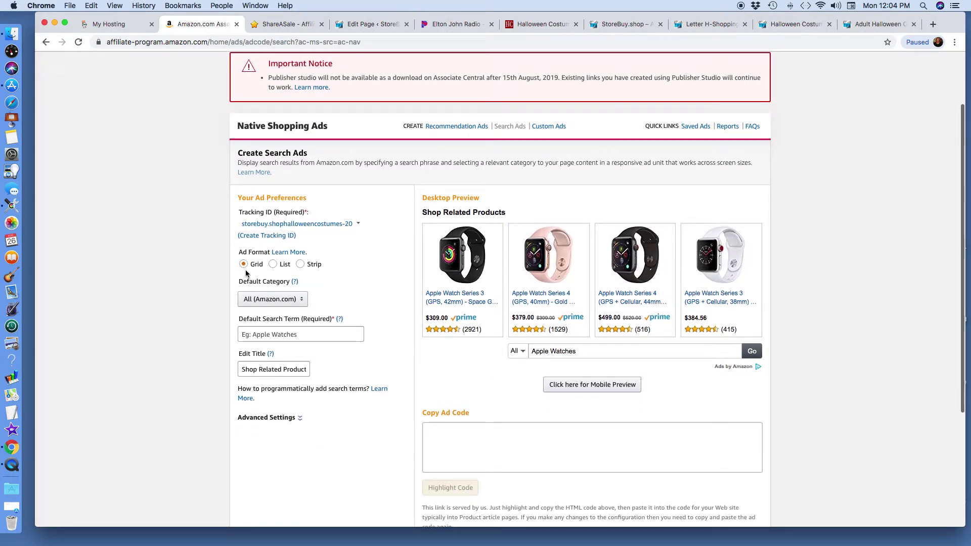
pyautogui.click(326, 225)
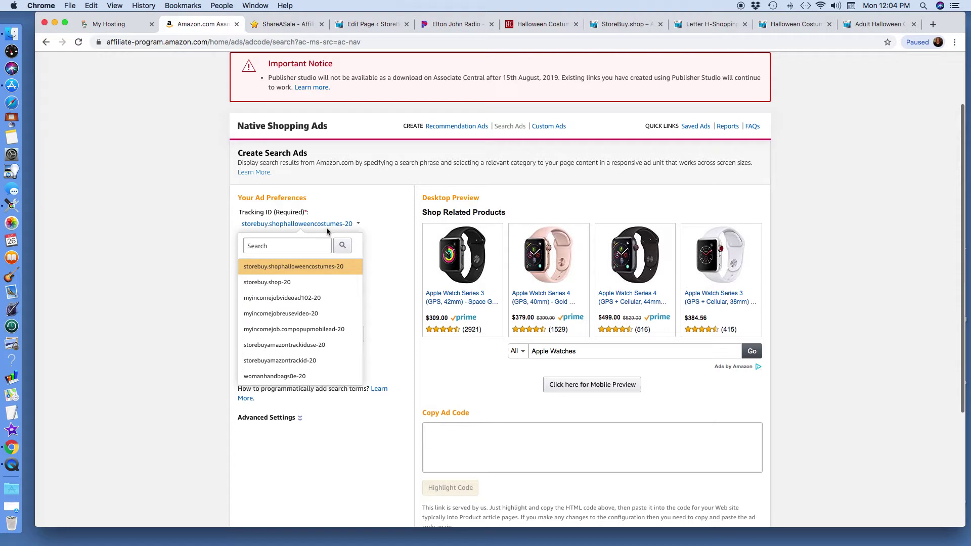
pyautogui.click(387, 284)
pyautogui.click(322, 334)
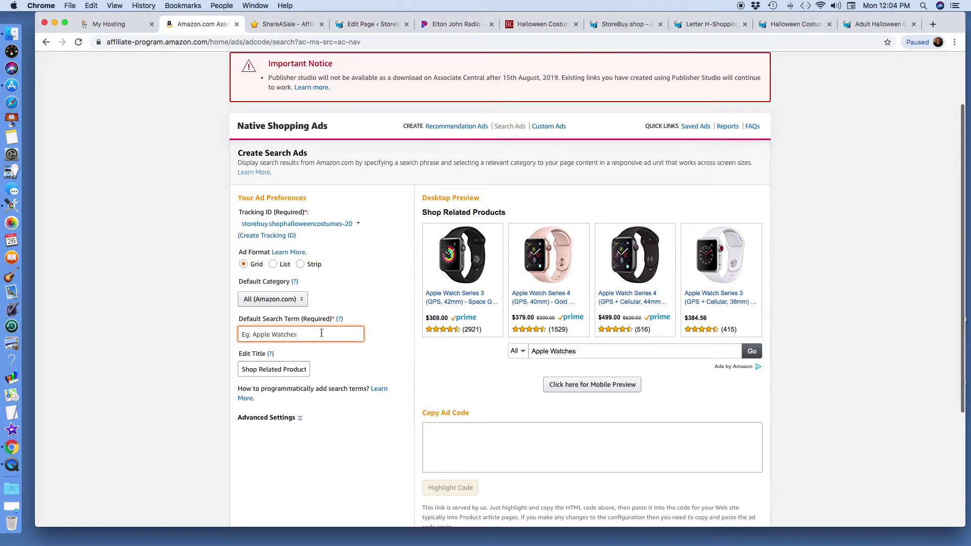
# Enter 'Woman Halloween Costumes' as the default search term, then view the Adult Halloween Costumes page.
pyautogui.write('Woman Halloween Costumes')
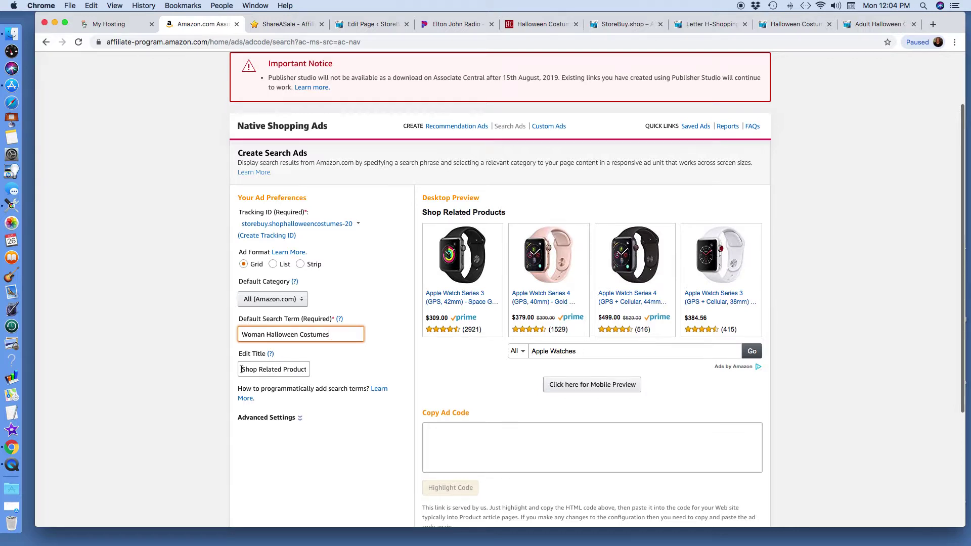
pyautogui.click(863, 24)
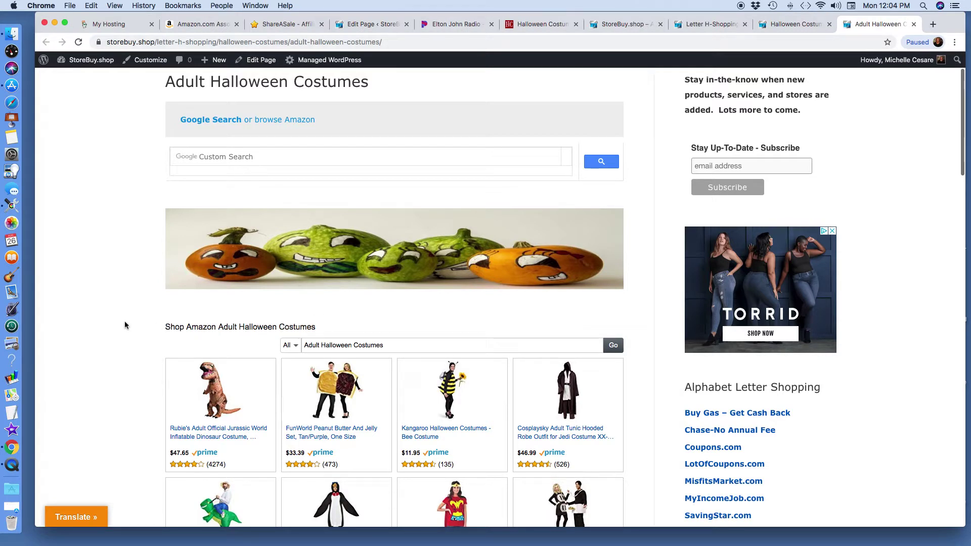
# Look over the existing ad on the Adult Halloween Costumes page, then return to the ad builder.
pyautogui.scroll(-3, 125, 325)
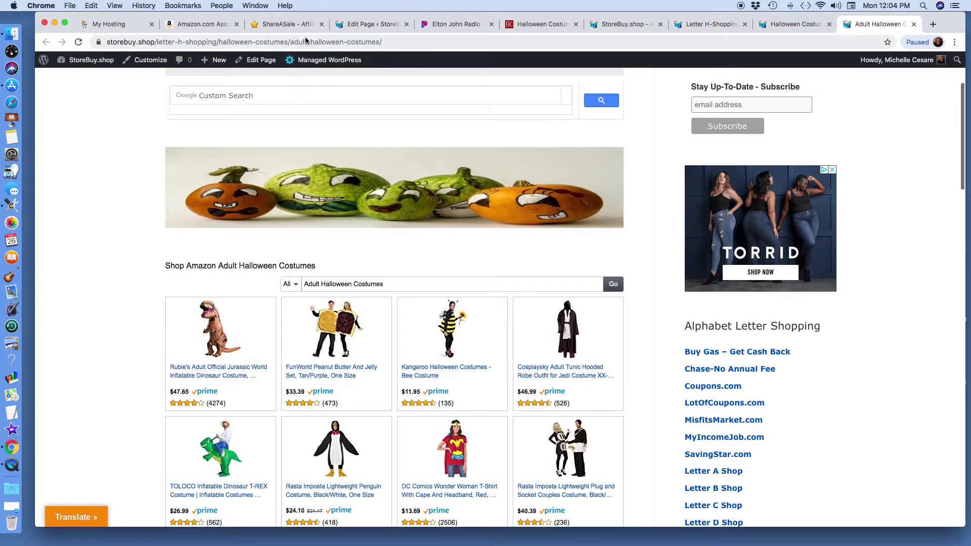
pyautogui.click(203, 23)
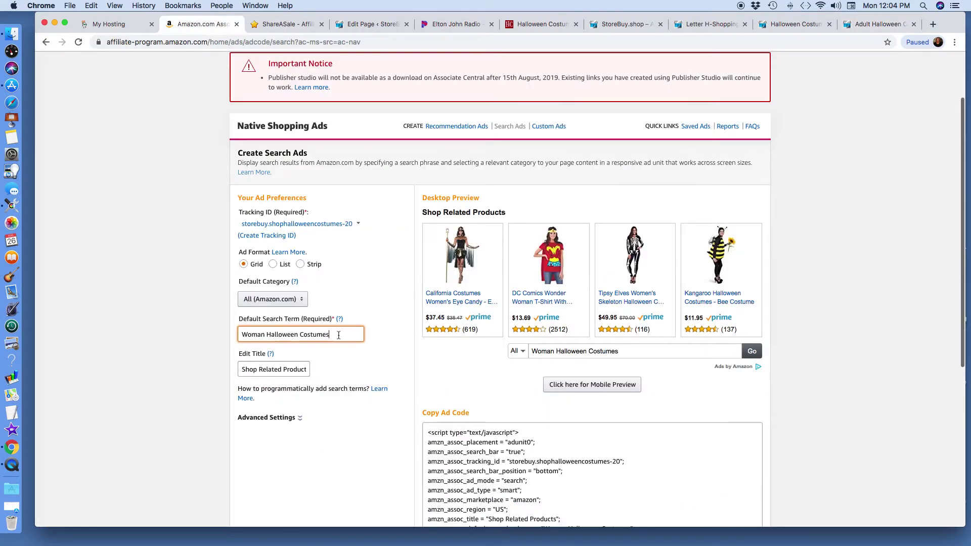
# Change the ad title from 'Shop Related Products' to 'Shop Woman Holloween Costumes'.
pyautogui.click(242, 371)
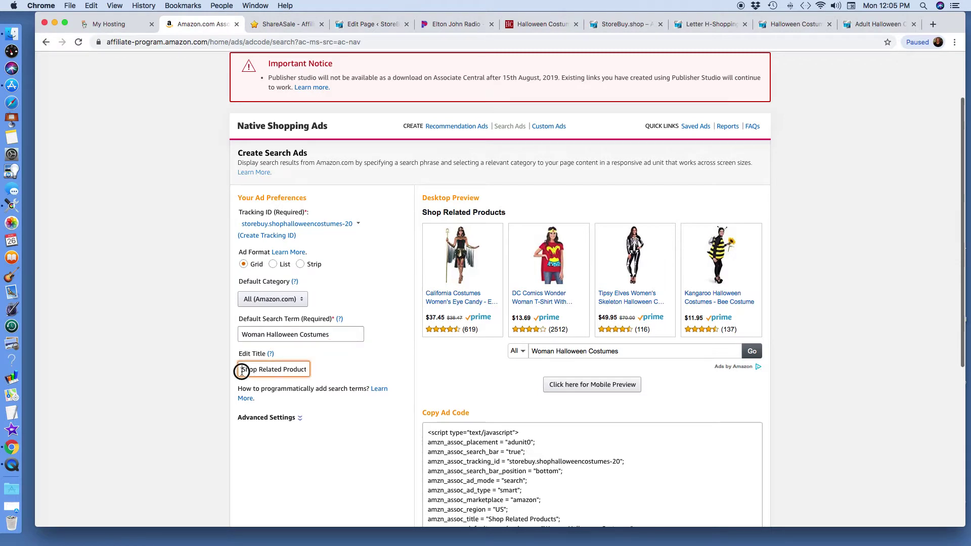
pyautogui.moveTo(242, 371); pyautogui.dragTo(320, 369)
pyautogui.press('BackSpace')
pyautogui.write('Shop Woman')
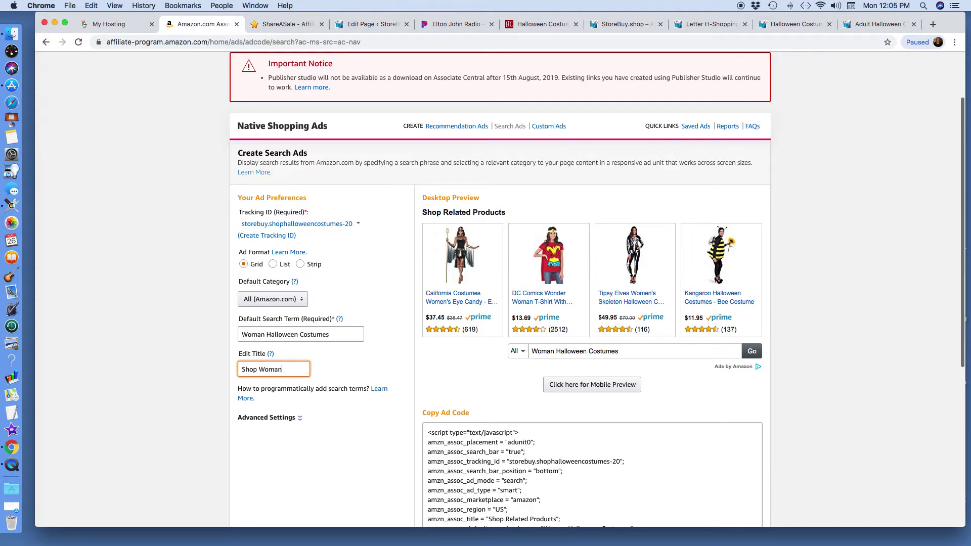
pyautogui.write(' Holloween Costumes')
# In the advanced settings, place the ad's search bar above the products.
pyautogui.click(300, 417)
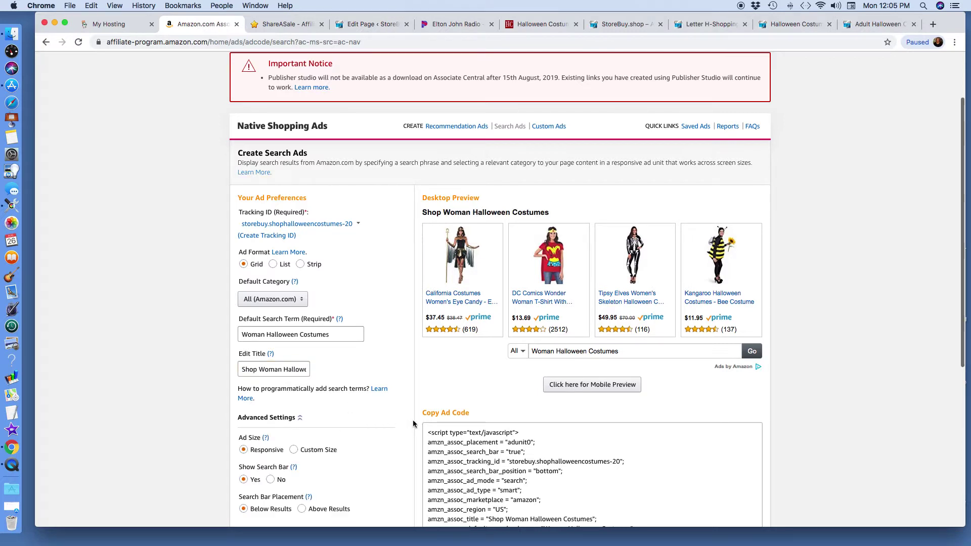
pyautogui.scroll(-4, 405, 424)
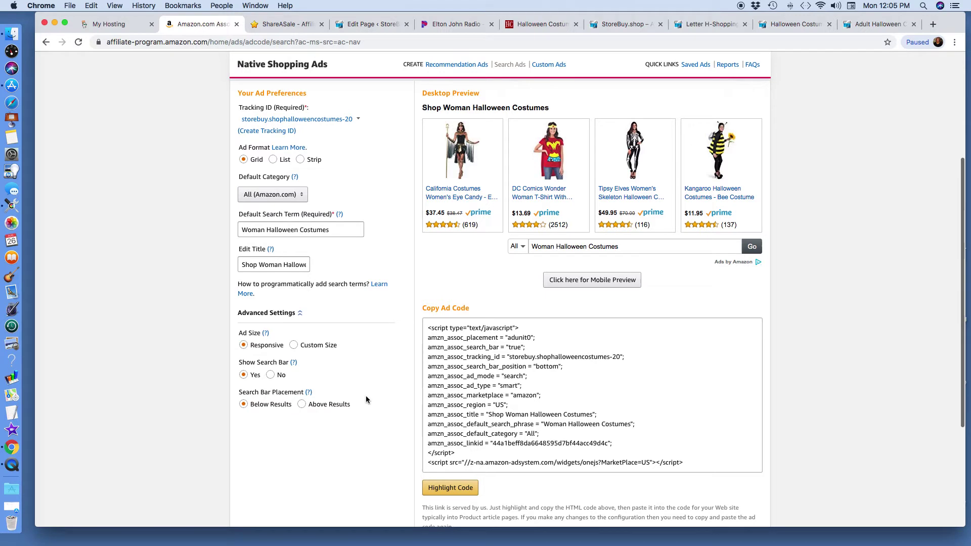
pyautogui.scroll(-5, 365, 398)
pyautogui.scroll(5, 365, 396)
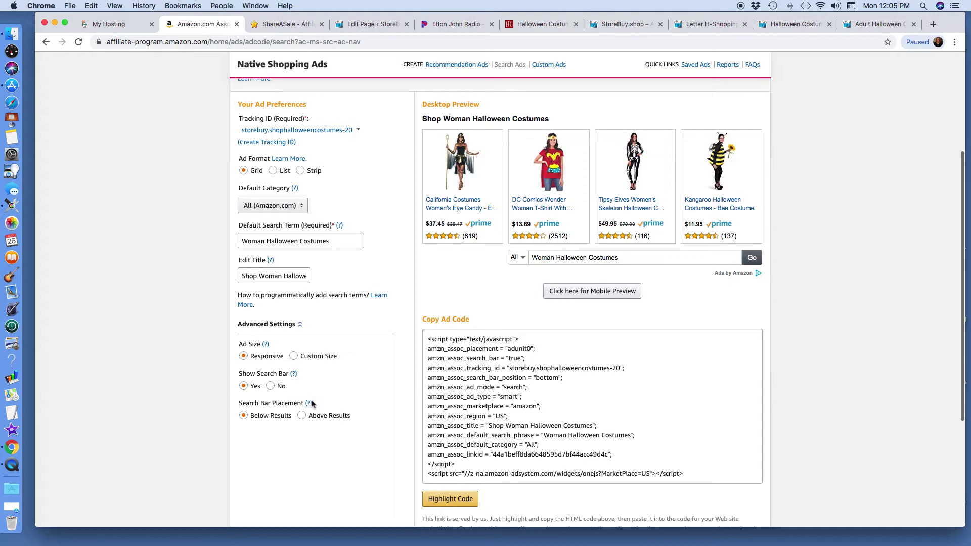
pyautogui.click(302, 416)
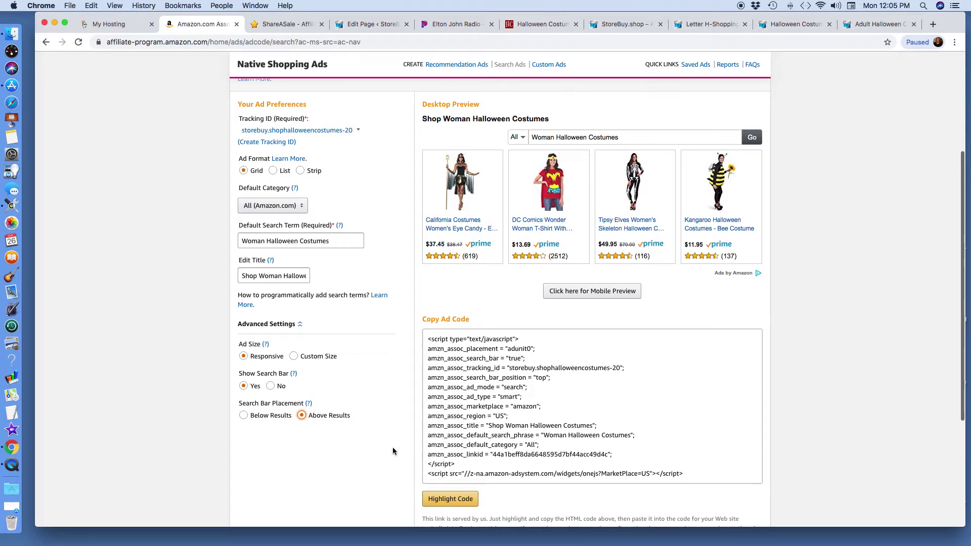
# Select and copy the full ad code, then go to the StoreBuy page editor.
pyautogui.scroll(-1, 390, 460)
pyautogui.scroll(-3, 390, 457)
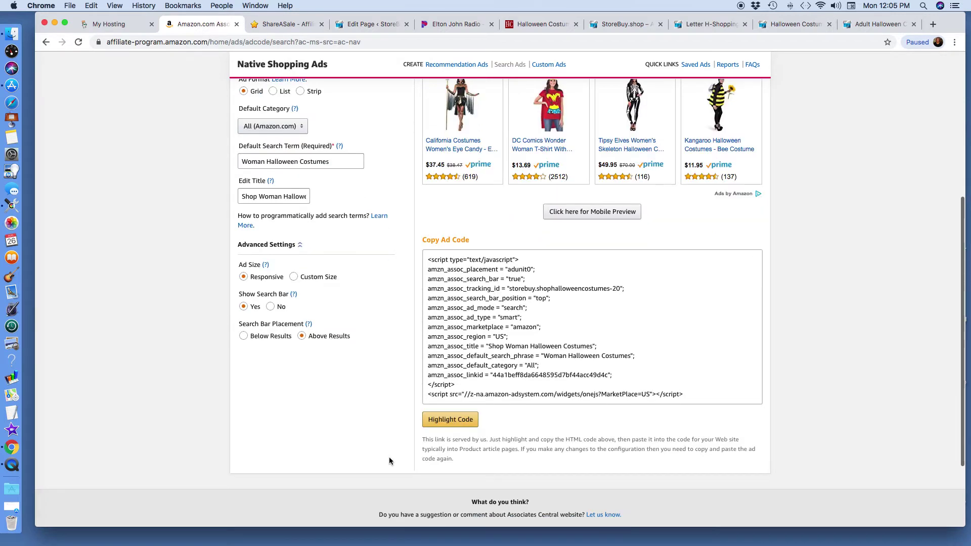
pyautogui.click(458, 422)
pyautogui.rightClick(454, 296)
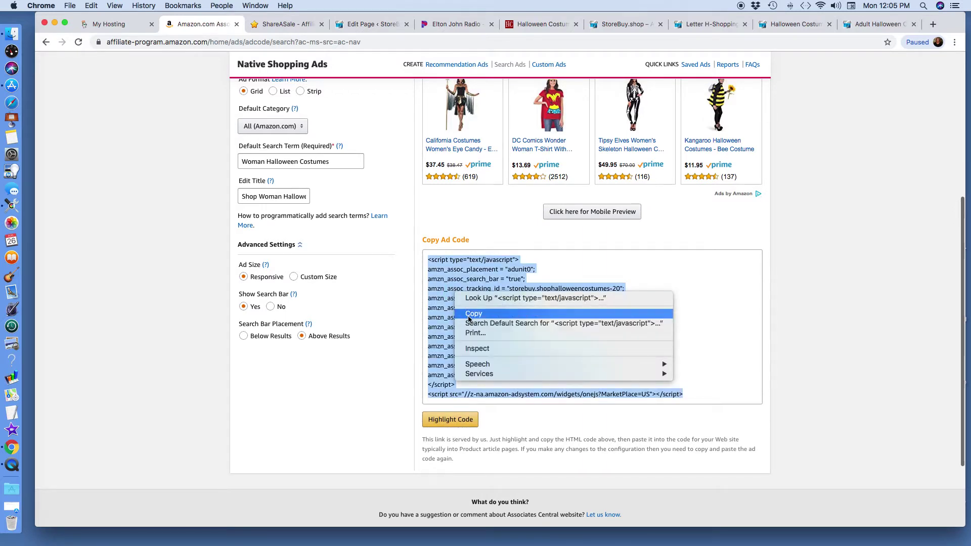
pyautogui.click(463, 314)
pyautogui.click(356, 25)
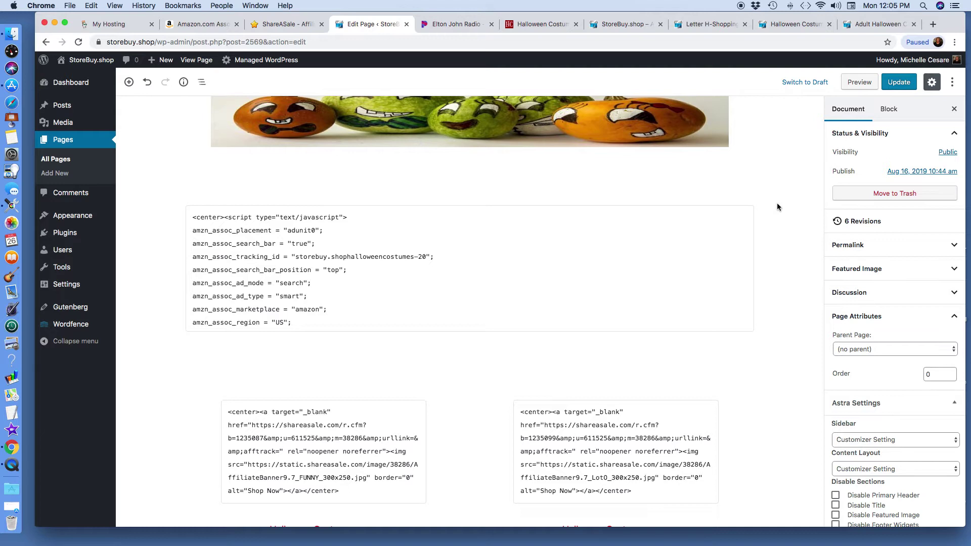
# Select the existing Custom HTML block, then review the live page's Amazon costume product grid.
pyautogui.click(224, 218)
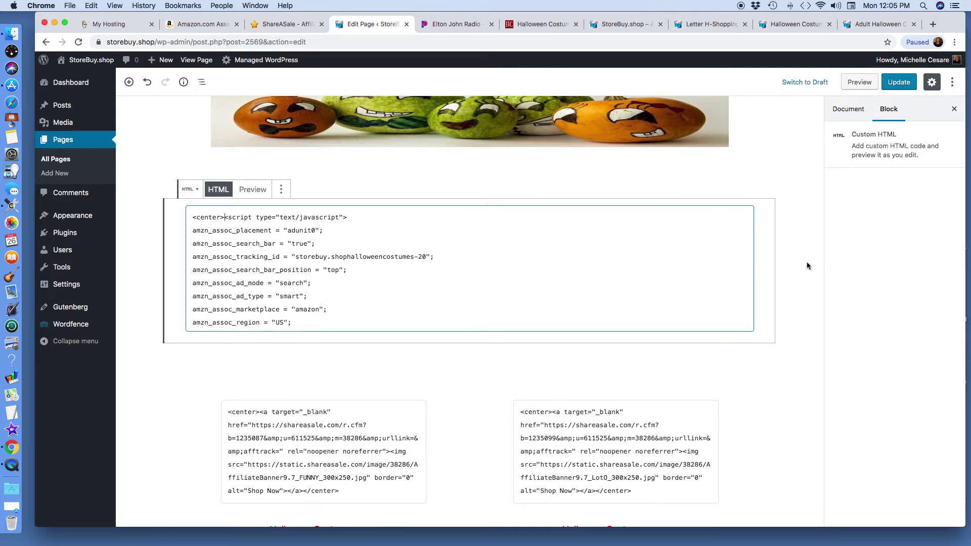
pyautogui.scroll(7, 807, 265)
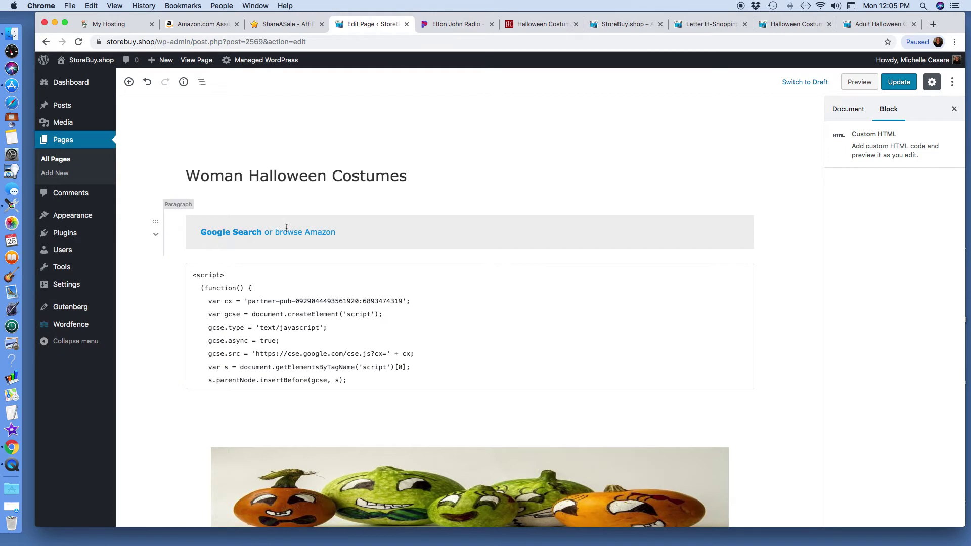
pyautogui.click(879, 24)
pyautogui.scroll(5, 470, 177)
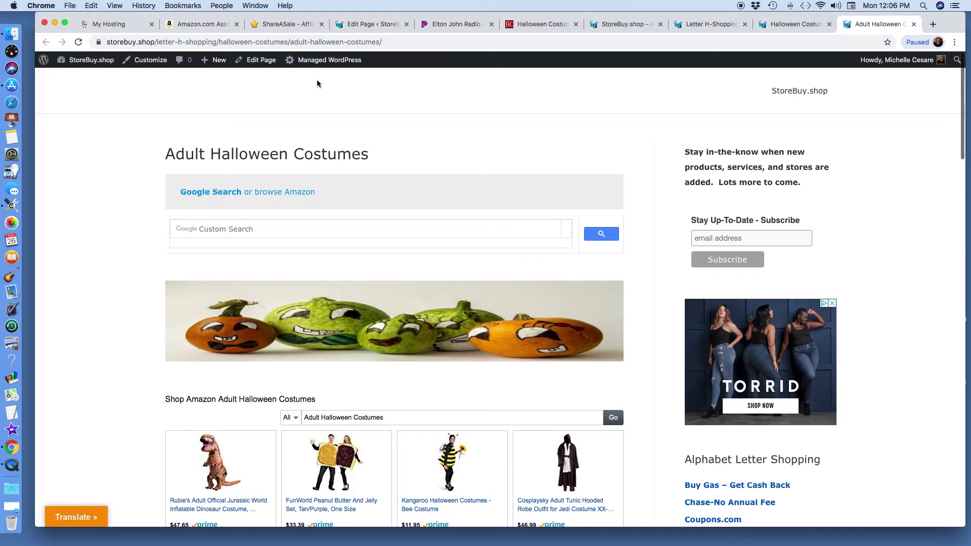
pyautogui.scroll(-5, 313, 212)
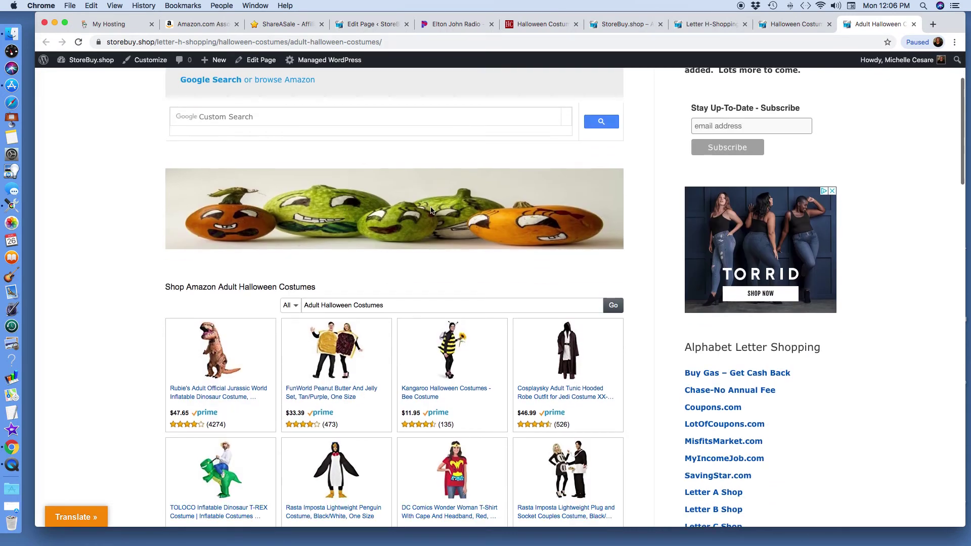
pyautogui.scroll(-5, 312, 211)
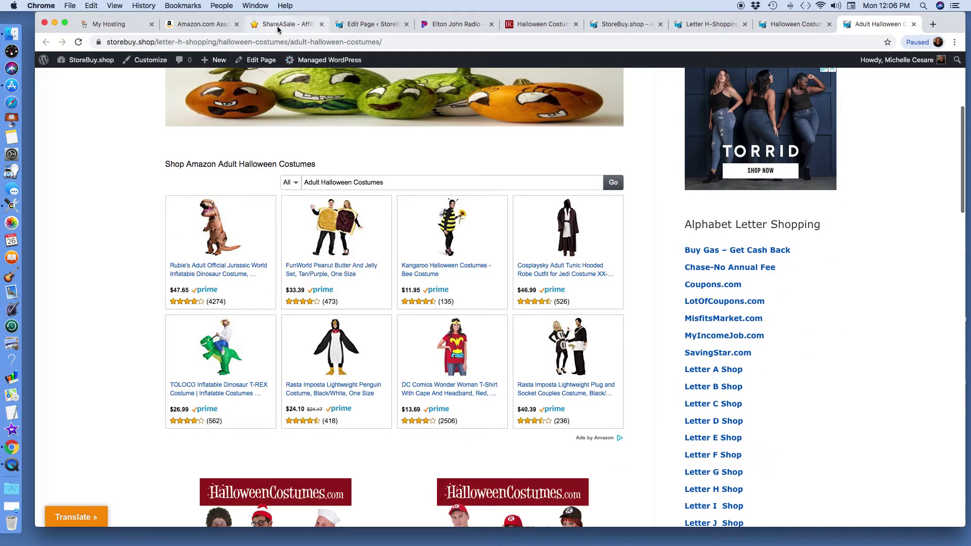
# Replace the old script inside the center tags with the pasted Woman Halloween Costumes code.
pyautogui.click(375, 26)
pyautogui.scroll(-5, 379, 253)
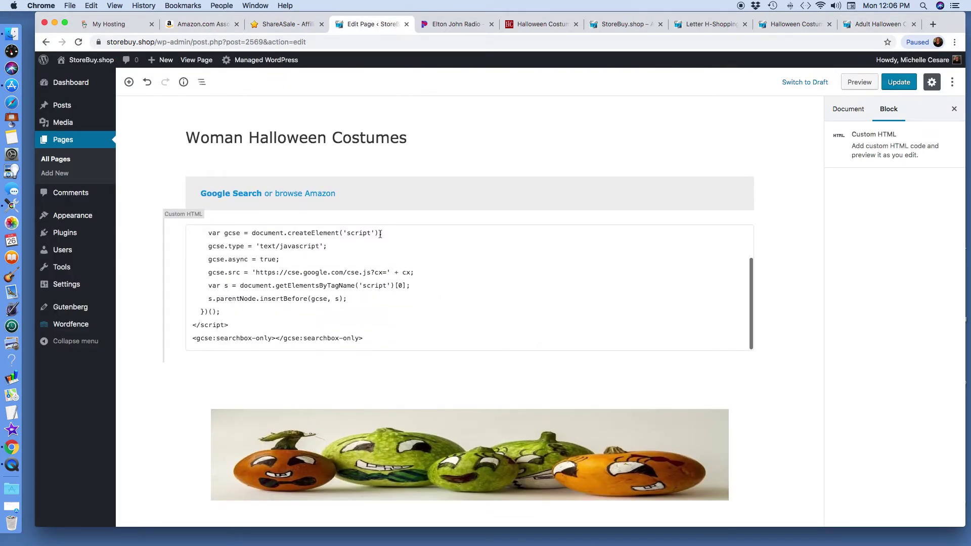
pyautogui.scroll(-5, 791, 294)
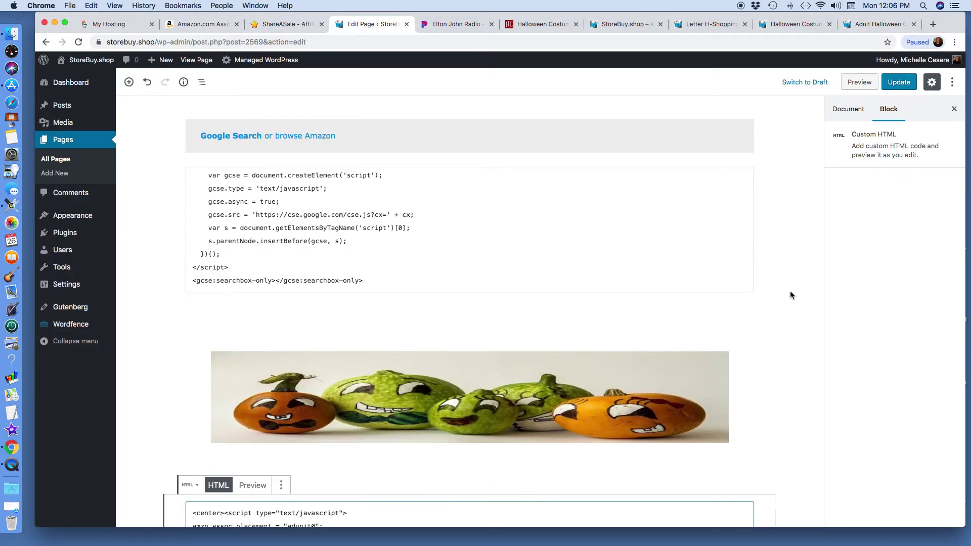
pyautogui.scroll(-5, 791, 295)
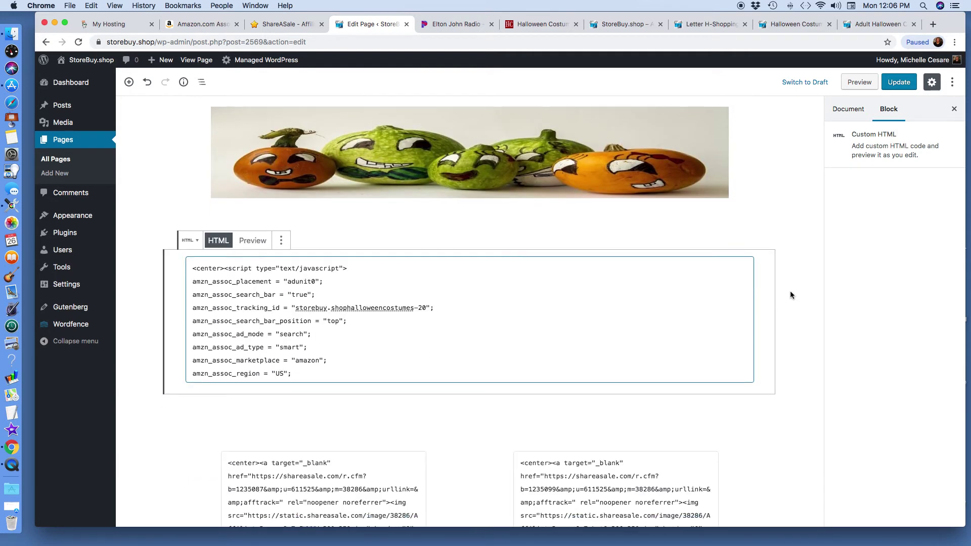
pyautogui.moveTo(224, 197); pyautogui.dragTo(504, 300)
pyautogui.press('BackSpace')
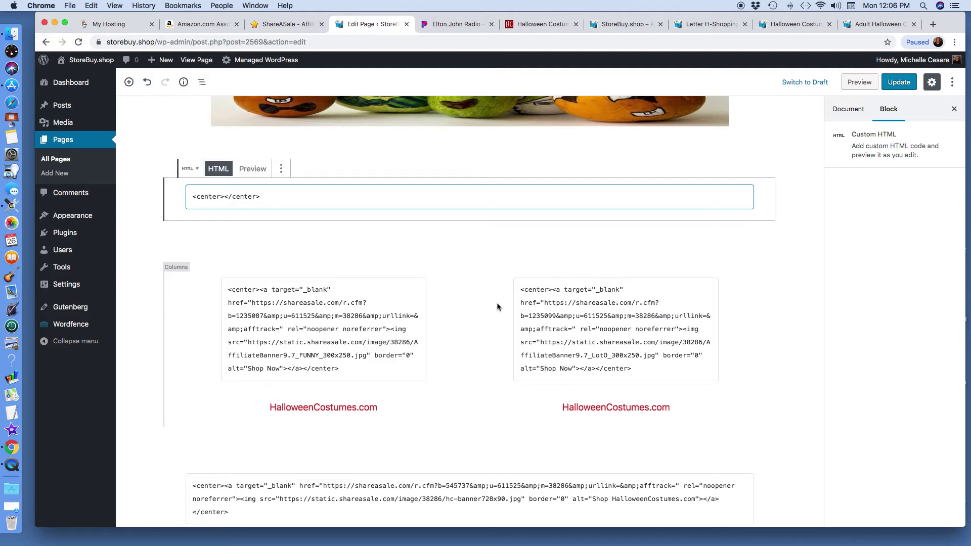
pyautogui.press('super+v')
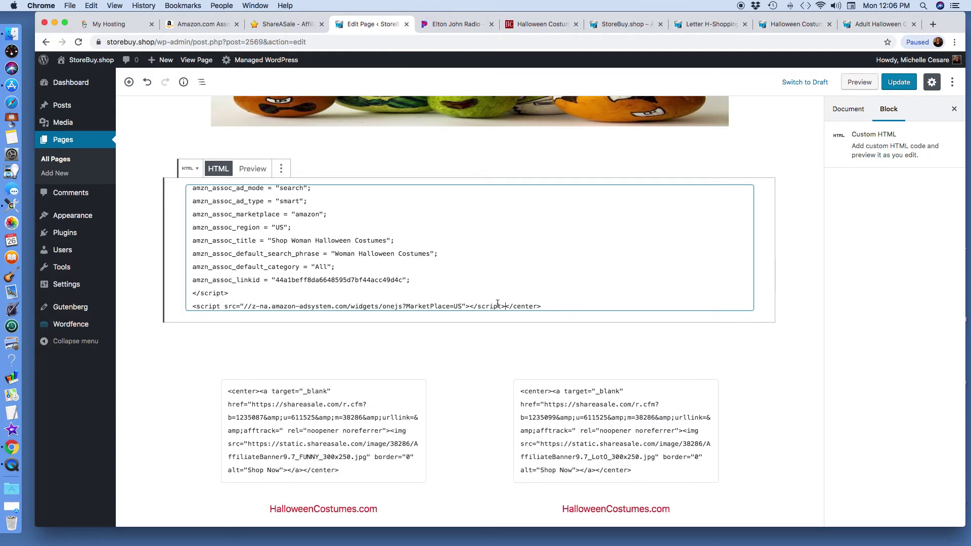
# Verify the opening and closing <center> tags still surround the new ad code.
pyautogui.scroll(3, 385, 250)
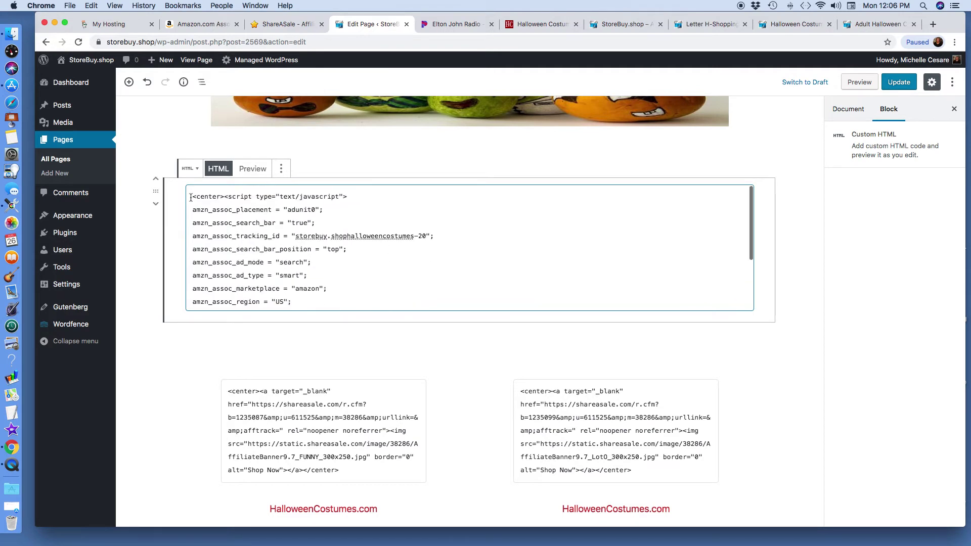
pyautogui.moveTo(192, 196); pyautogui.dragTo(223, 197)
pyautogui.scroll(-3, 496, 244)
pyautogui.moveTo(505, 298); pyautogui.dragTo(542, 299)
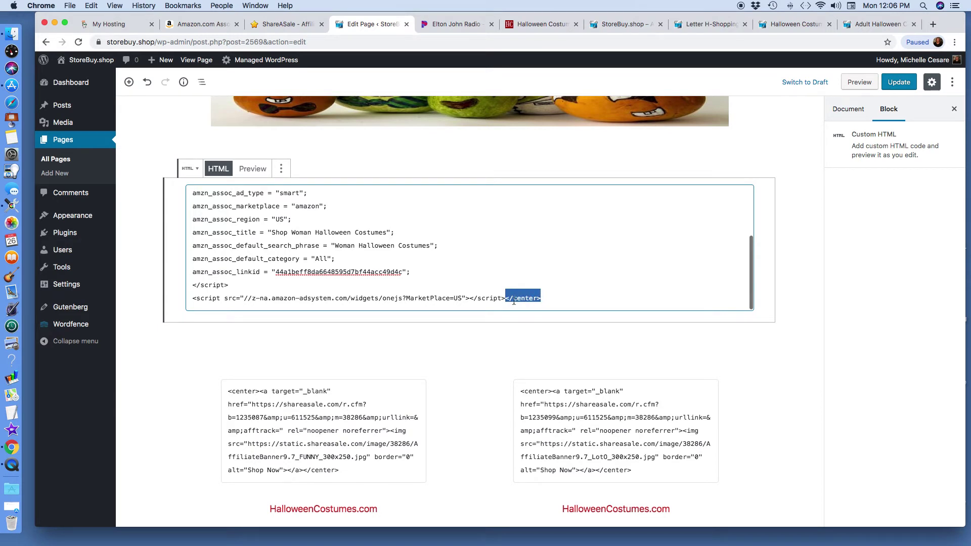
pyautogui.click(556, 292)
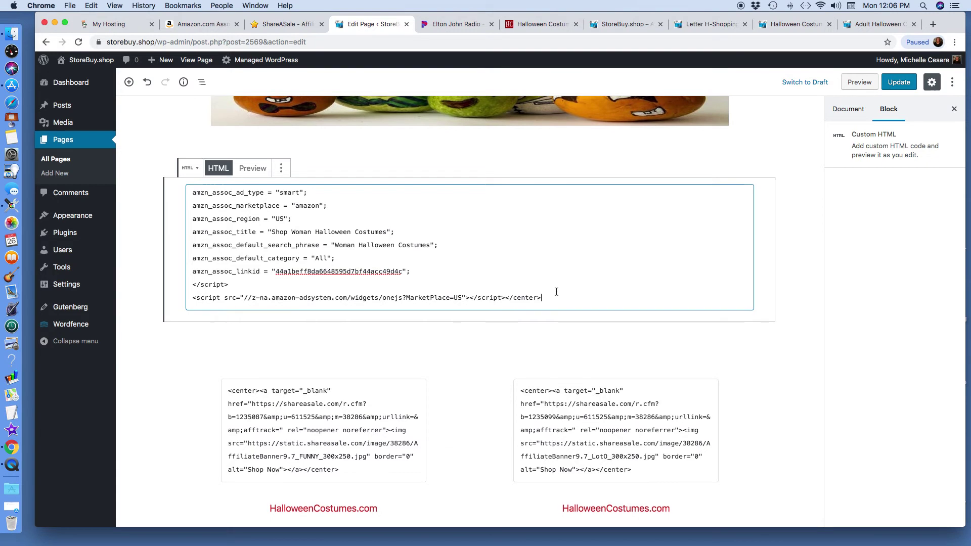
pyautogui.scroll(-5, 556, 292)
pyautogui.scroll(-3, 784, 243)
pyautogui.scroll(10, 783, 243)
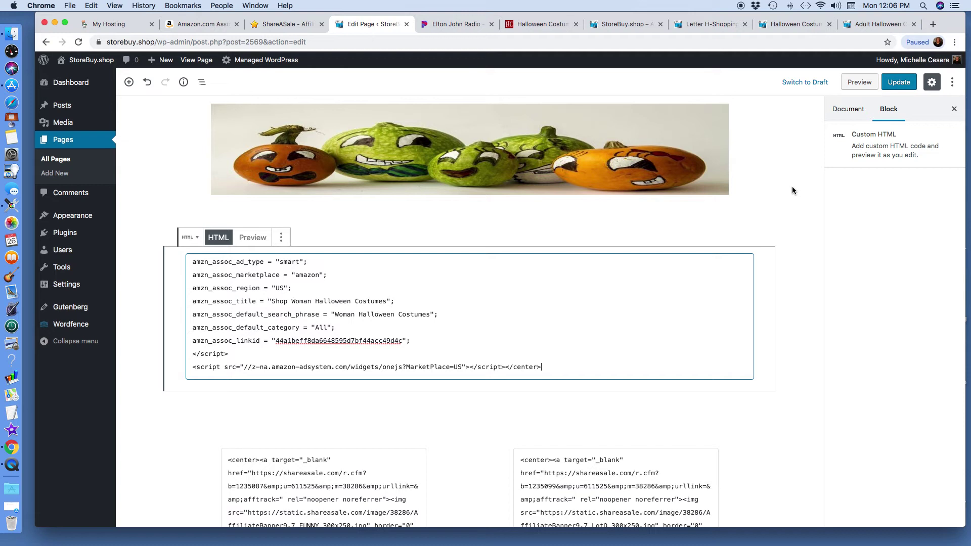
pyautogui.scroll(-8, 792, 190)
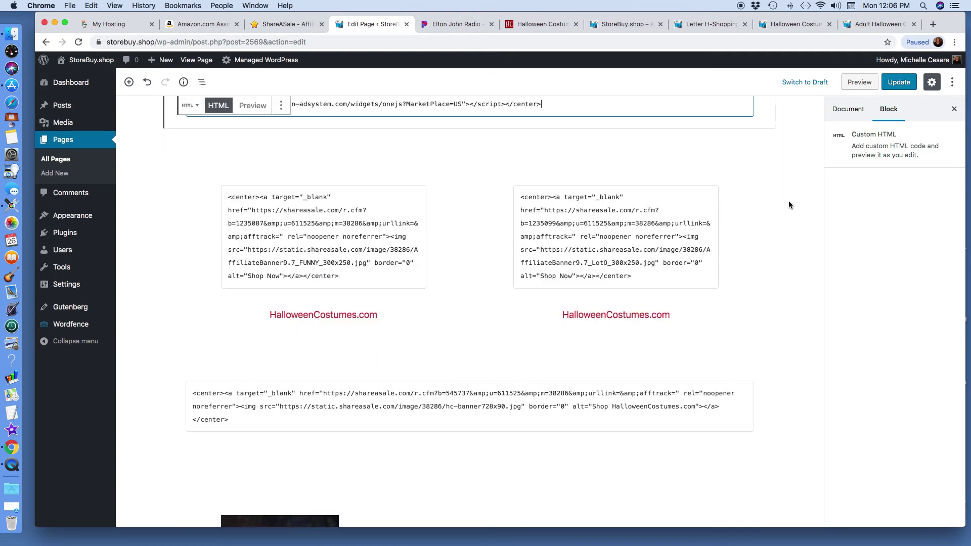
pyautogui.scroll(9, 808, 223)
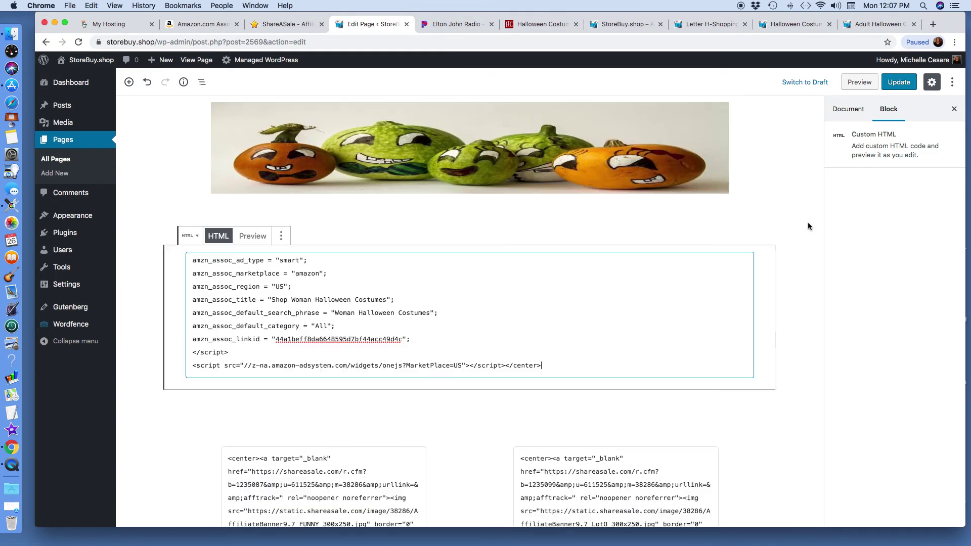
# Update the page, preview the Shop Woman Halloween Costumes grid, and return to the Amazon tab.
pyautogui.click(902, 84)
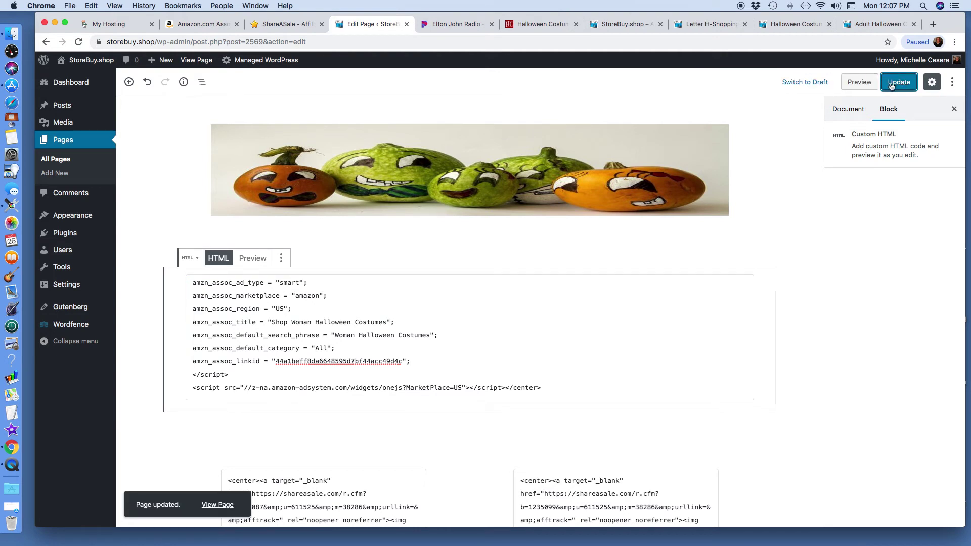
pyautogui.click(859, 82)
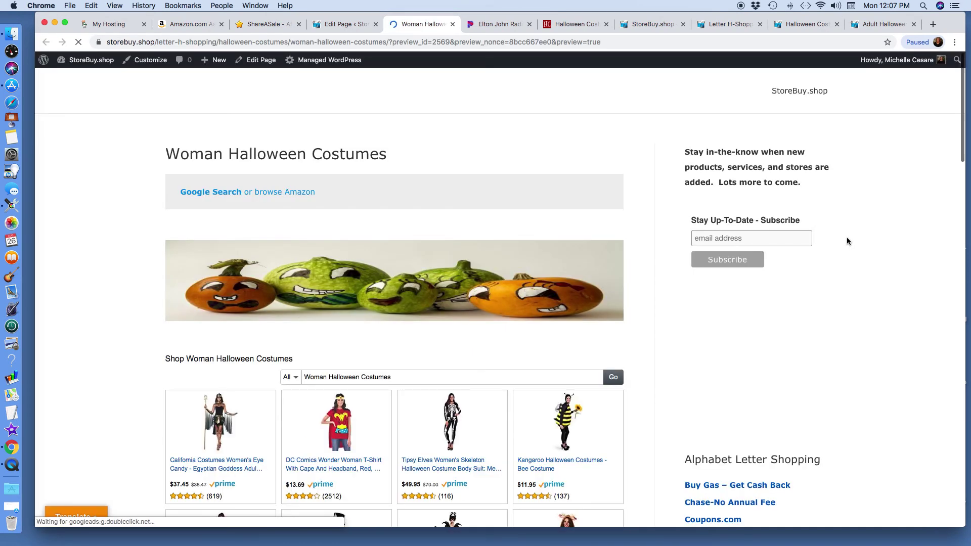
pyautogui.scroll(-3, 846, 241)
pyautogui.scroll(-2, 846, 236)
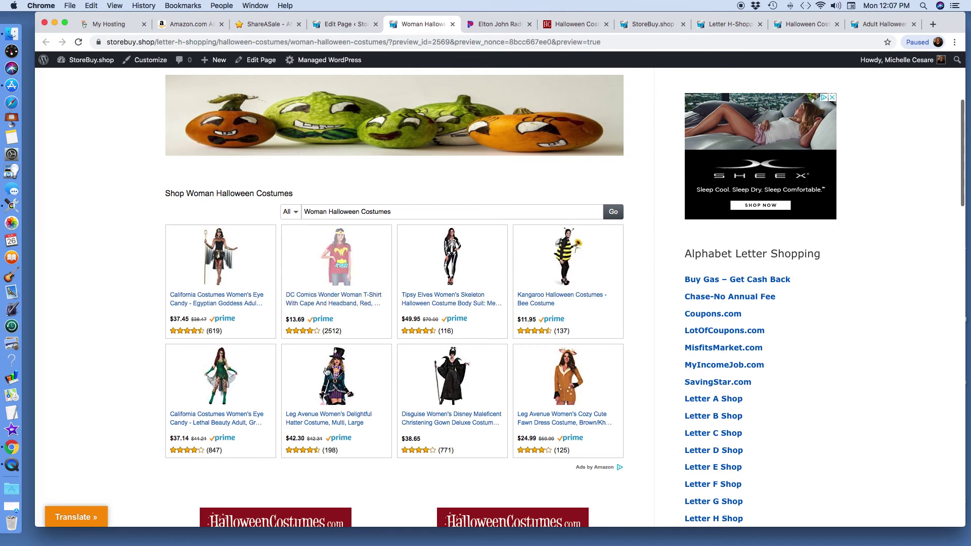
pyautogui.click(190, 24)
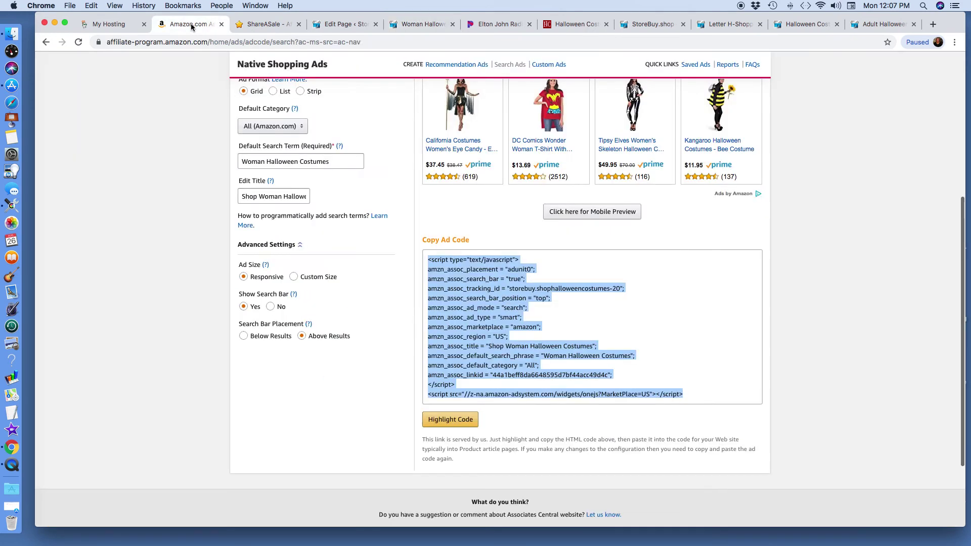
pyautogui.scroll(3, 375, 296)
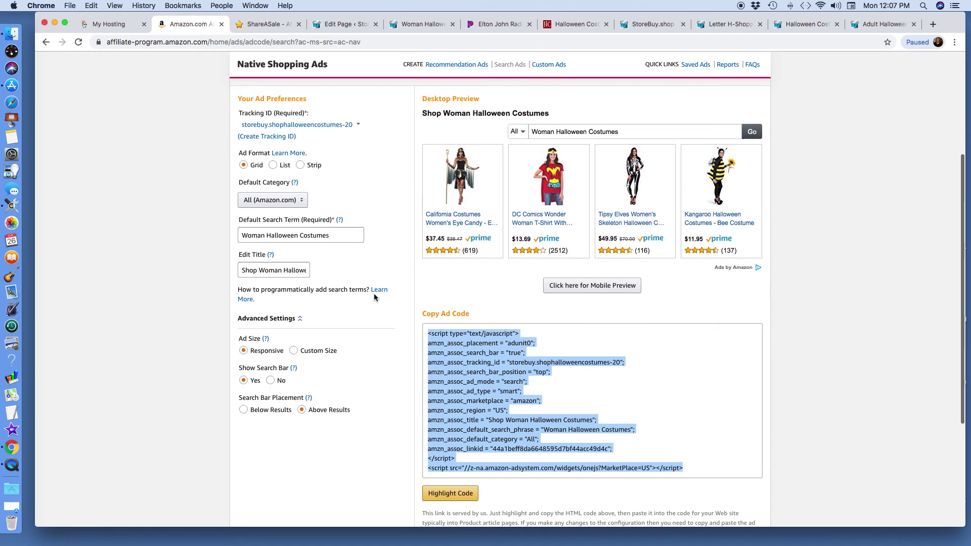
pyautogui.scroll(2, 374, 297)
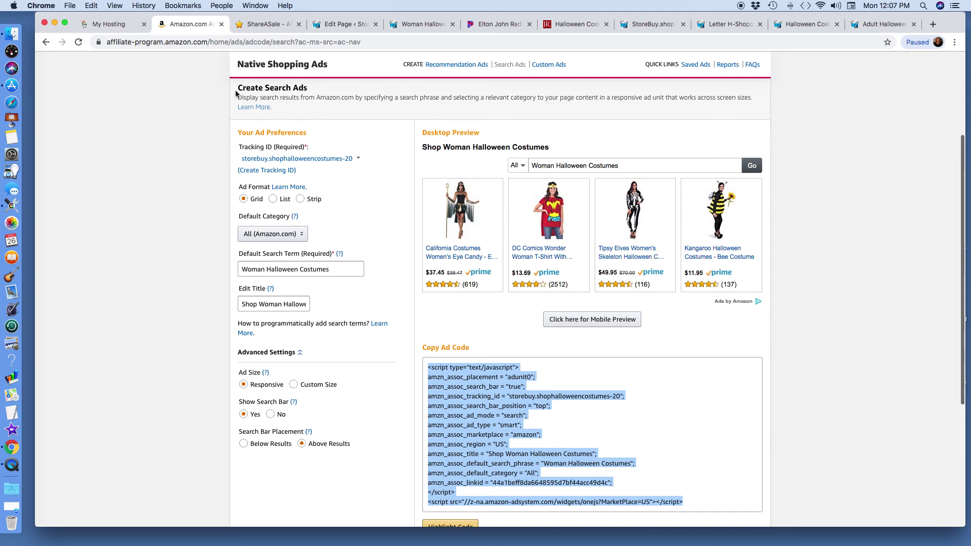
pyautogui.moveTo(237, 90); pyautogui.dragTo(318, 90)
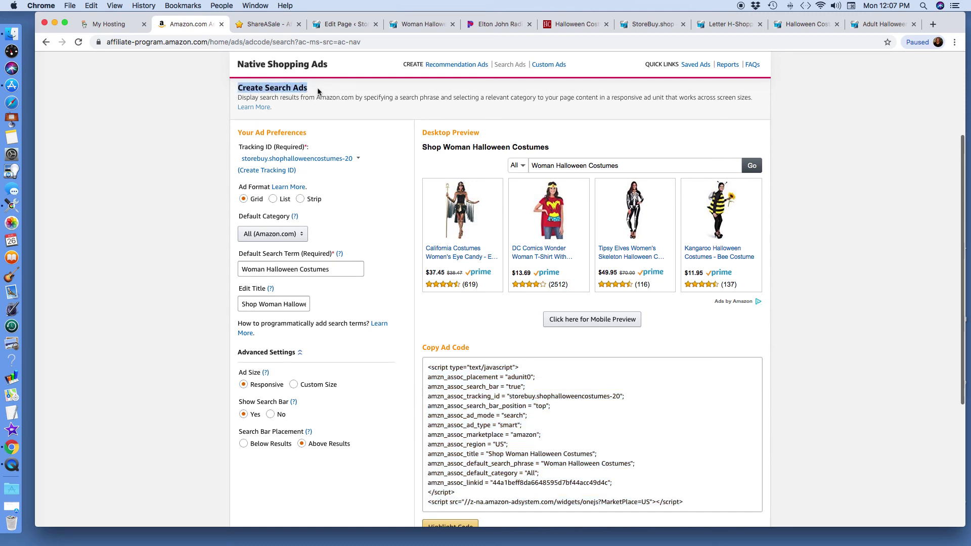